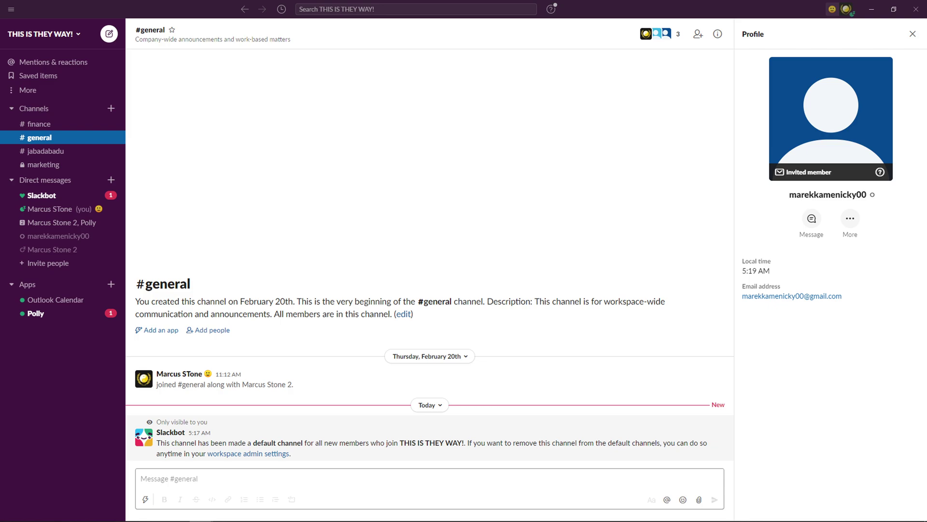
Step: Clear the old smiley status from the profile menu
left_click(848, 9)
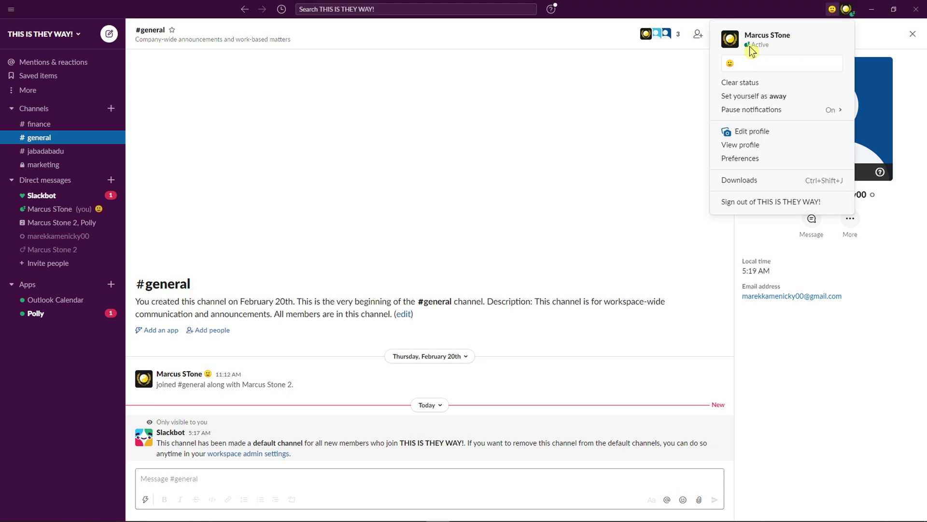
left_click(744, 83)
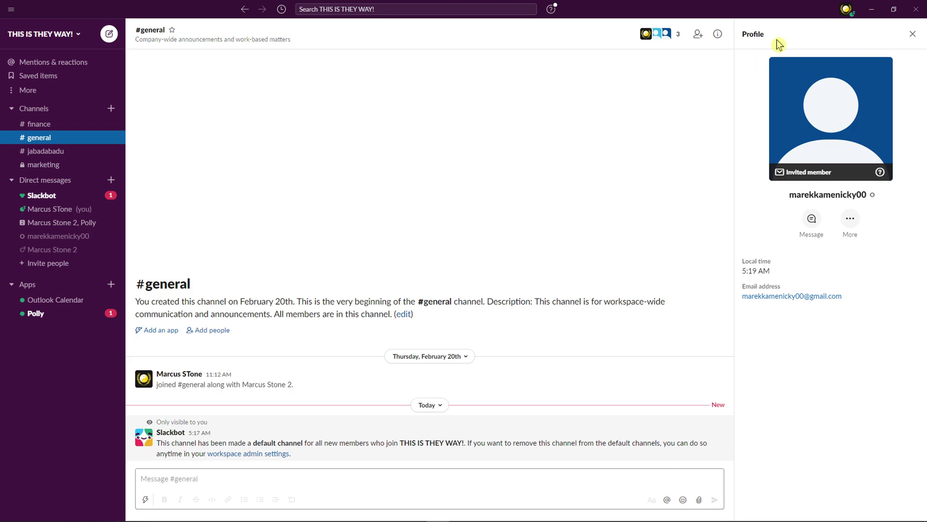
Step: Start a new status from the profile menu and select its text field for 'OFFLINE'
left_click(848, 9)
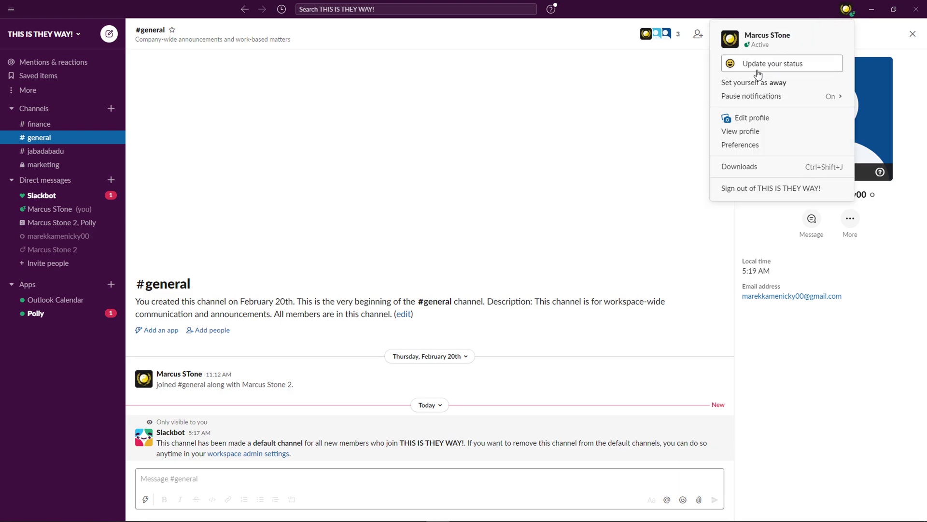
left_click(772, 63)
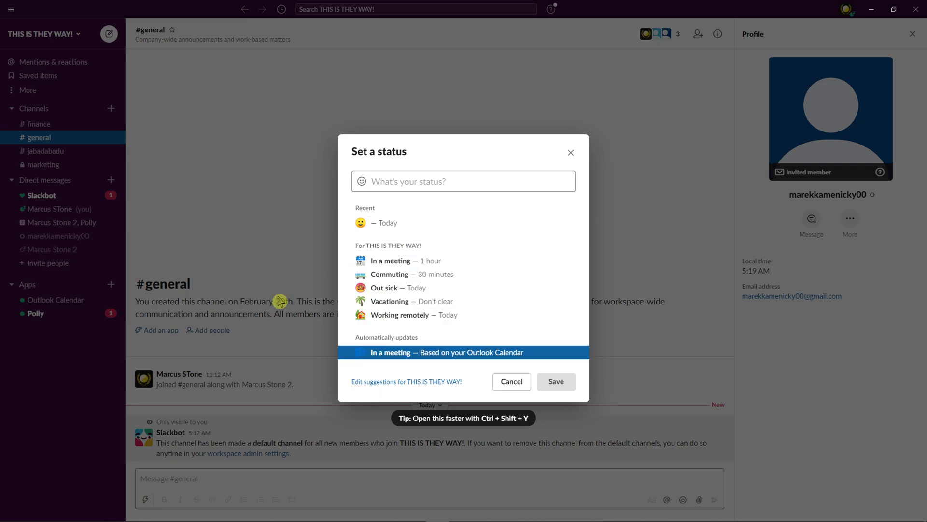
left_click(403, 185)
type("OF")
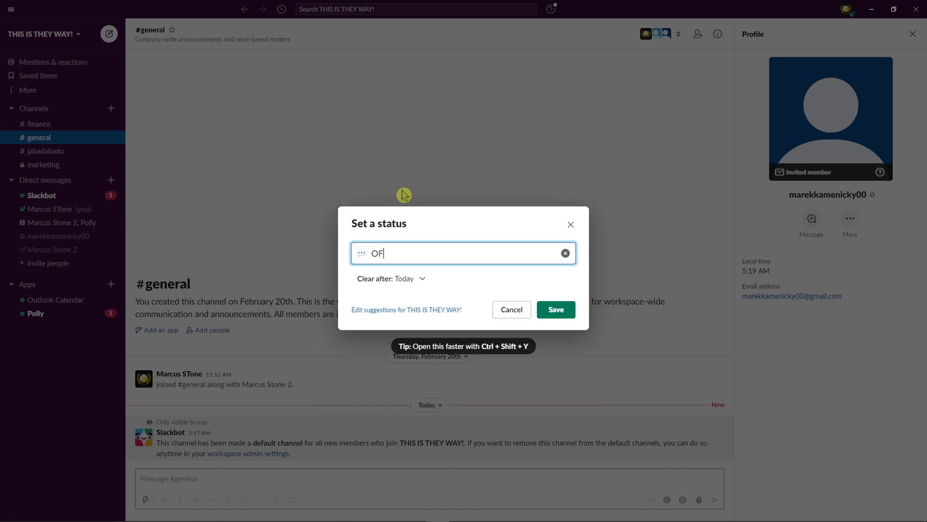
type("FLINE")
Step: Give the OFFLINE status the new_moon_with_face emoji, set it to clear after Today, and save
left_click(360, 253)
scroll(321, 377, "down", 2)
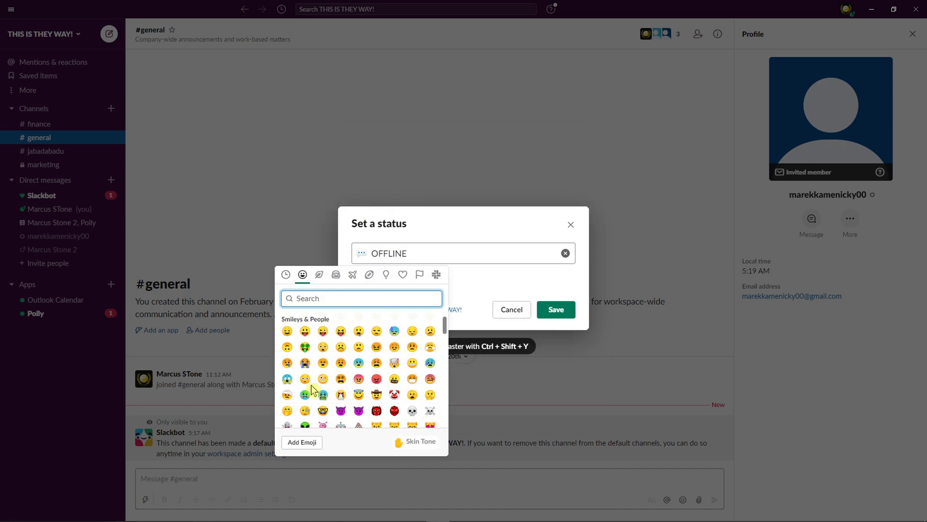
scroll(325, 366, "down", 2)
scroll(334, 359, "down", 2)
scroll(339, 355, "down", 2)
scroll(339, 355, "down", 3)
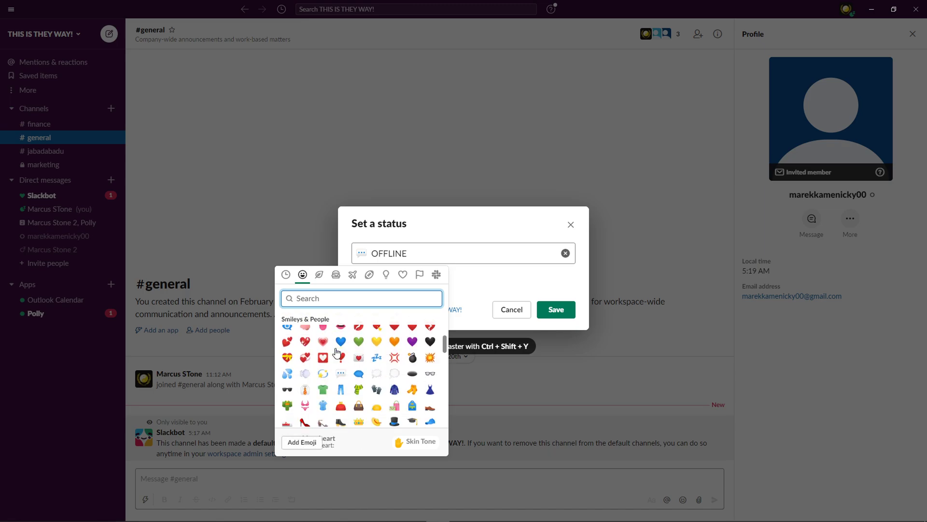
scroll(339, 355, "down", 3)
scroll(339, 354, "down", 3)
scroll(339, 353, "down", 3)
scroll(339, 353, "down", 3)
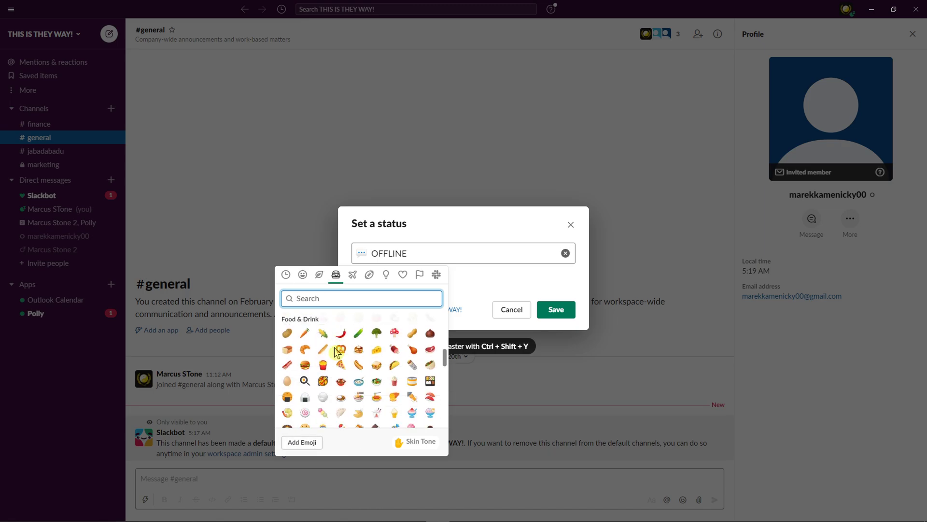
scroll(339, 352, "down", 3)
scroll(339, 353, "down", 3)
scroll(339, 353, "down", 2)
scroll(340, 352, "down", 2)
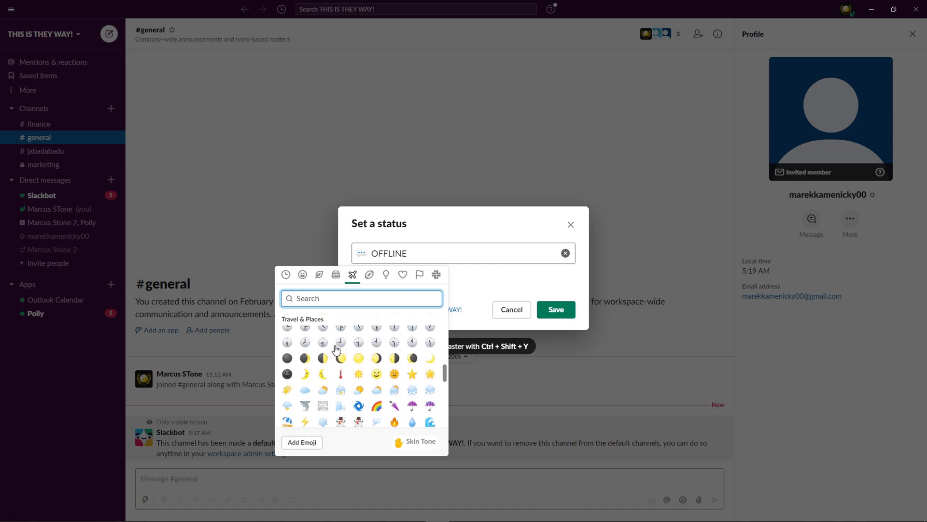
scroll(339, 352, "down", 2)
scroll(318, 362, "down", 2)
scroll(290, 374, "down", 1)
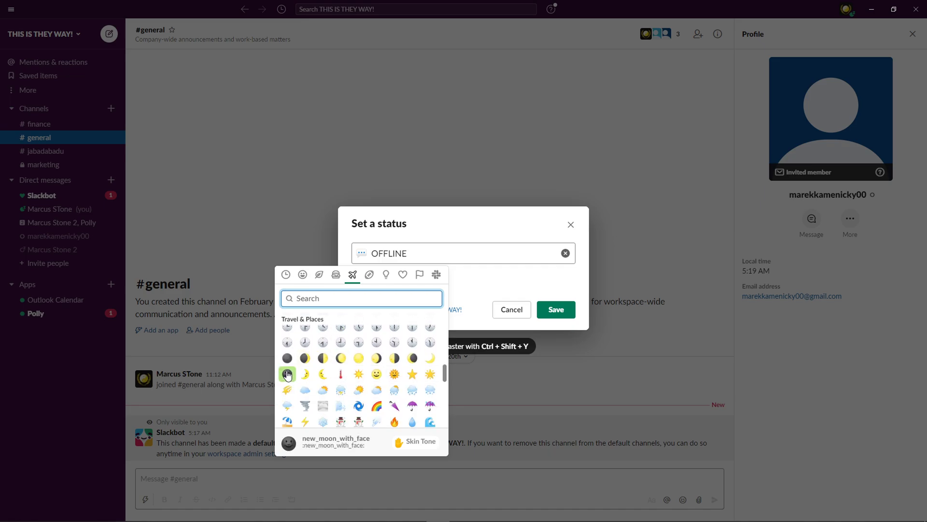
left_click(287, 359)
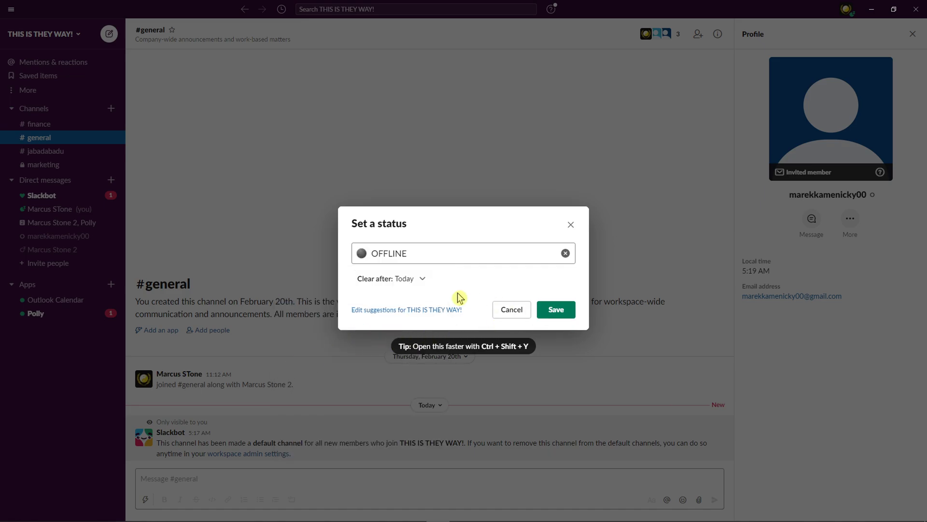
left_click(416, 280)
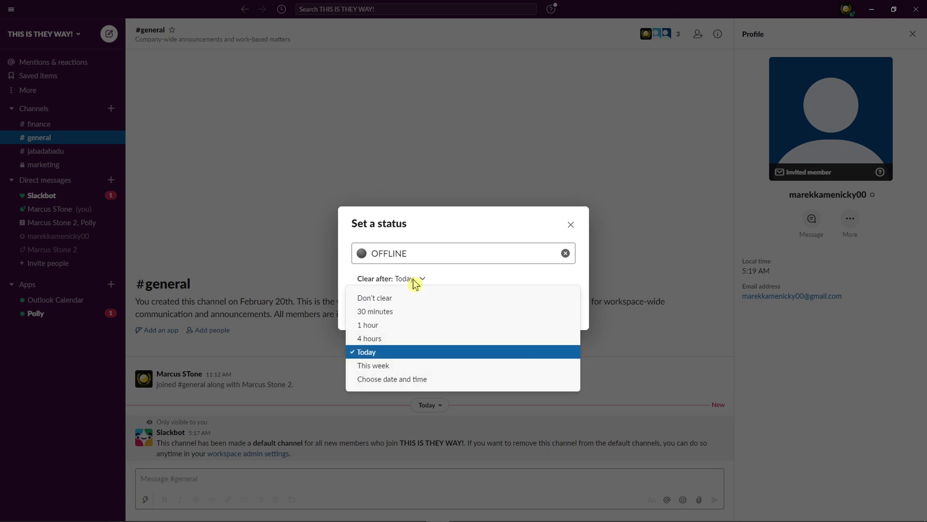
left_click(442, 284)
left_click(549, 307)
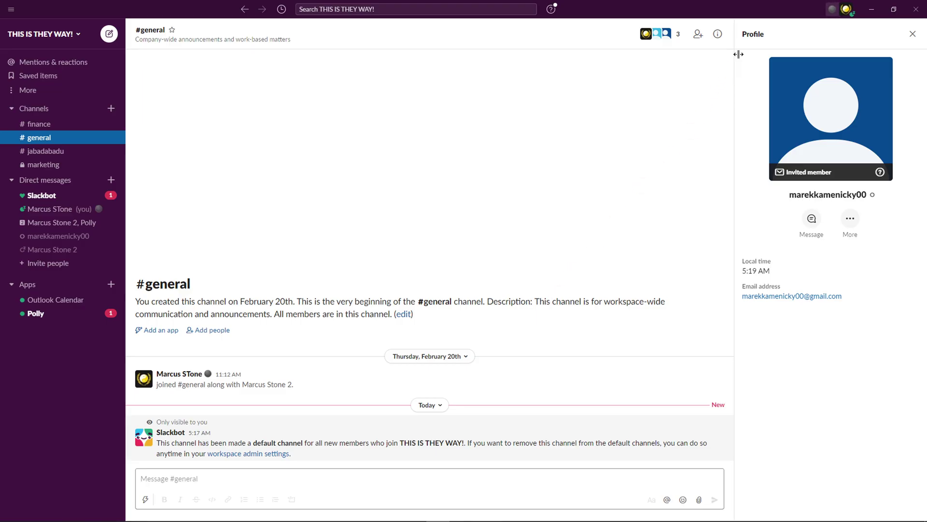
Step: Reopen the profile menu to confirm the OFFLINE status with its new-moon emoji
left_click(846, 9)
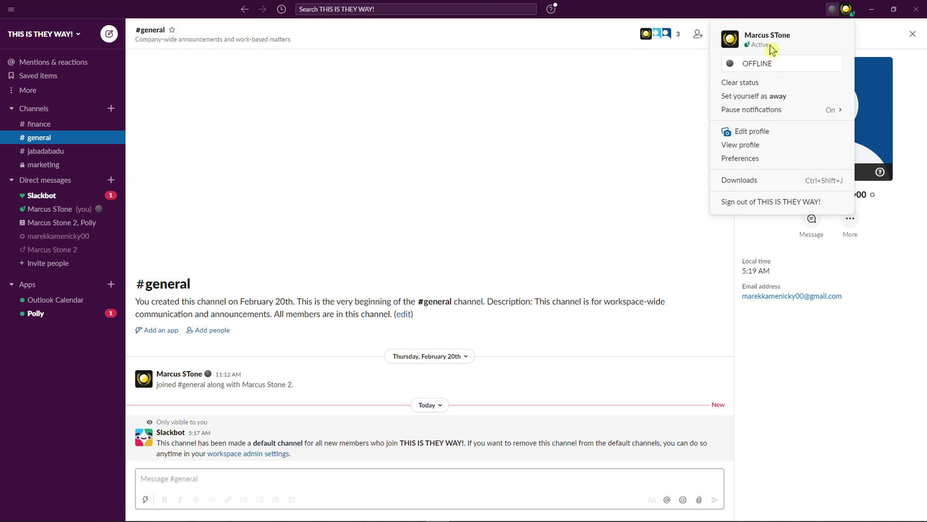